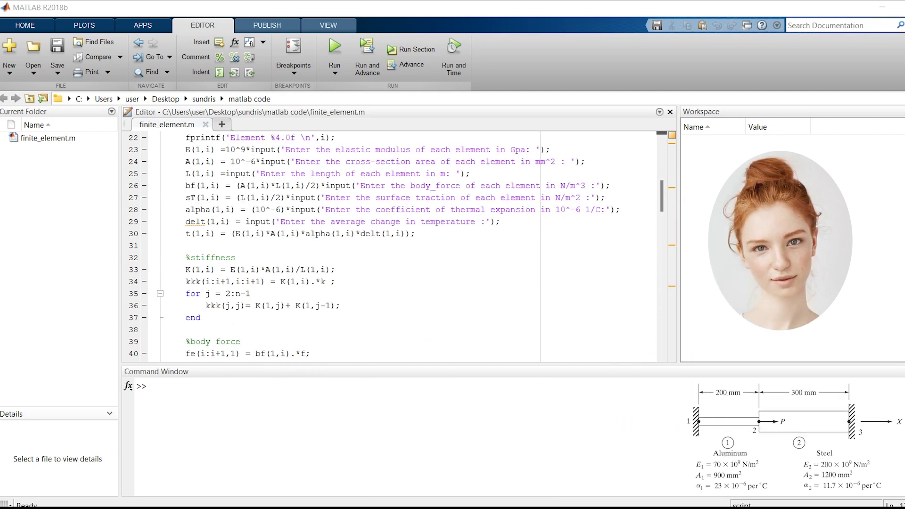
Step: Run the finite_element script and specify 3 nodes
key(F5)
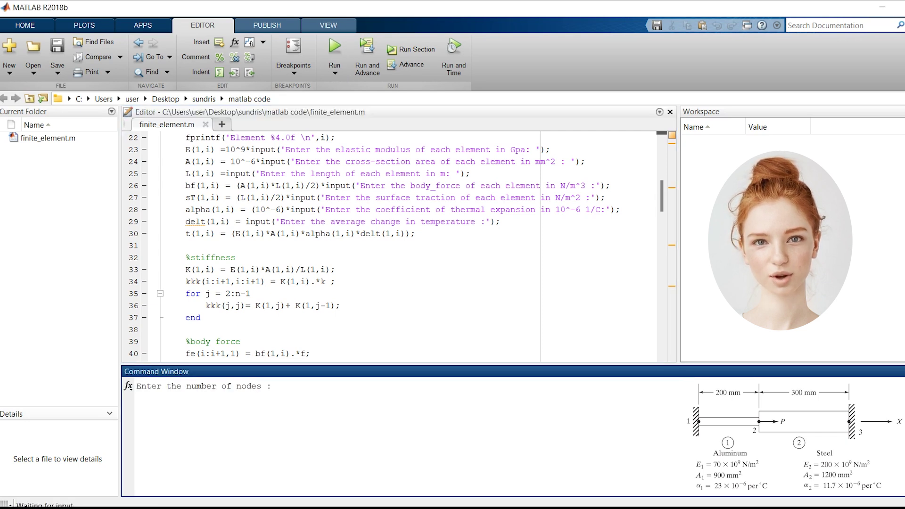
text(3)
key(Return)
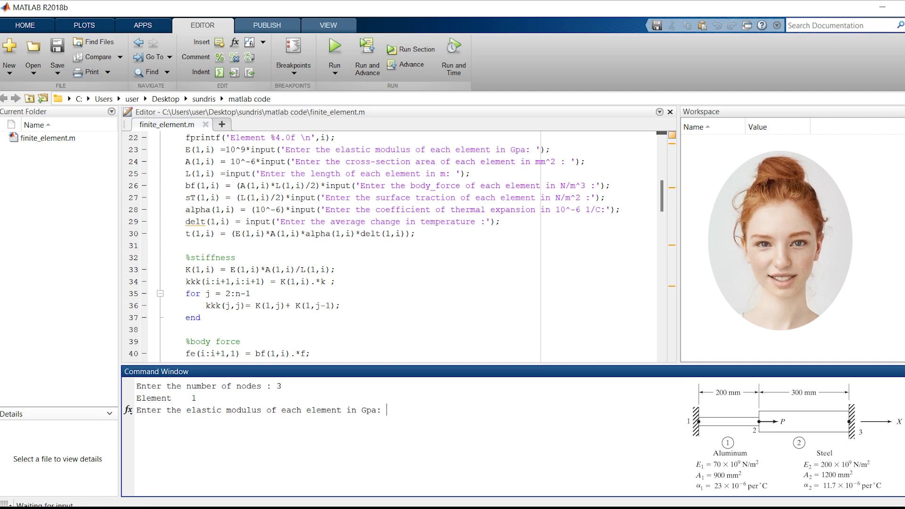
Step: Give element 1 a 70 GPa modulus, 900 mm^2 area and 0.2 m length
text(70)
key(Return)
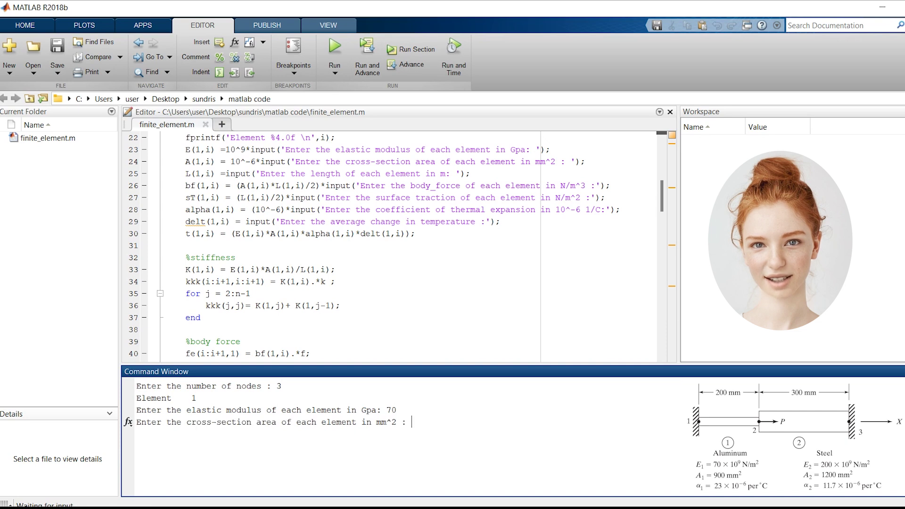
text(900)
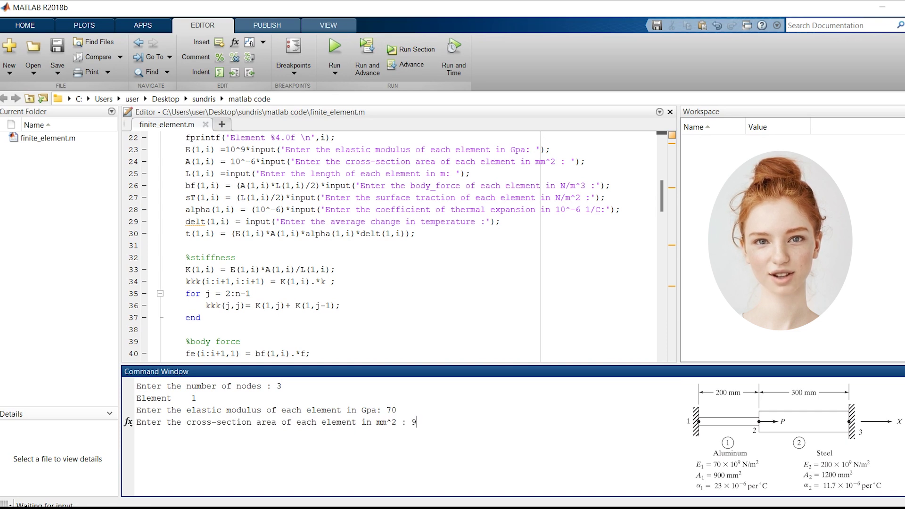
key(Return)
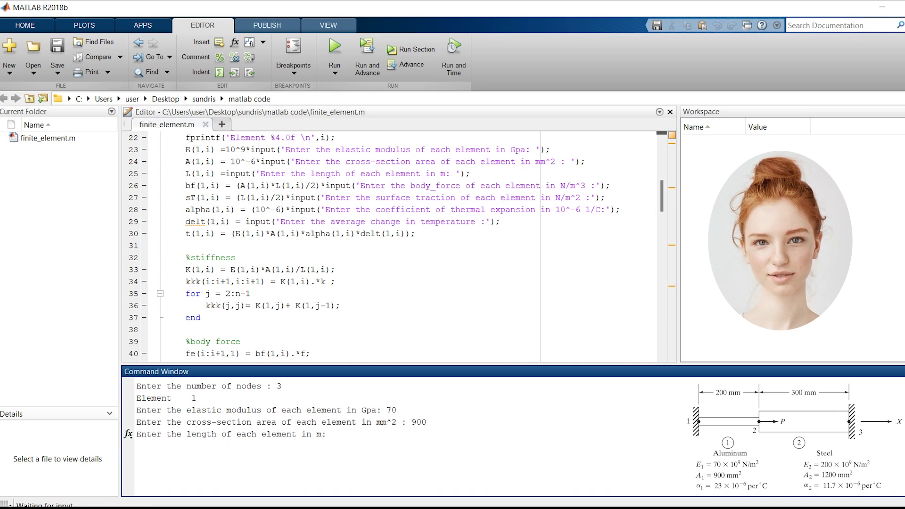
text(0.2)
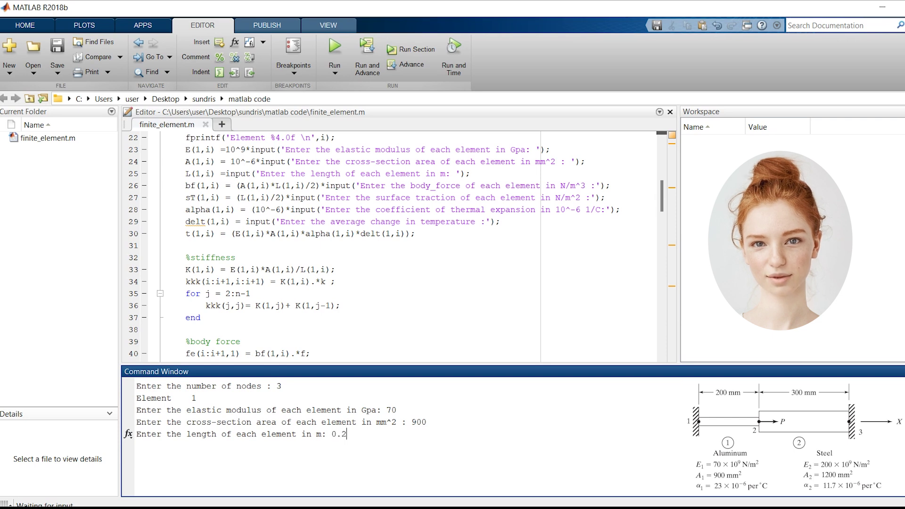
key(Return)
Step: Give element 1 zero body force and traction, 23e-6/°C expansion and a 40°C temperature change
text(0)
key(Return)
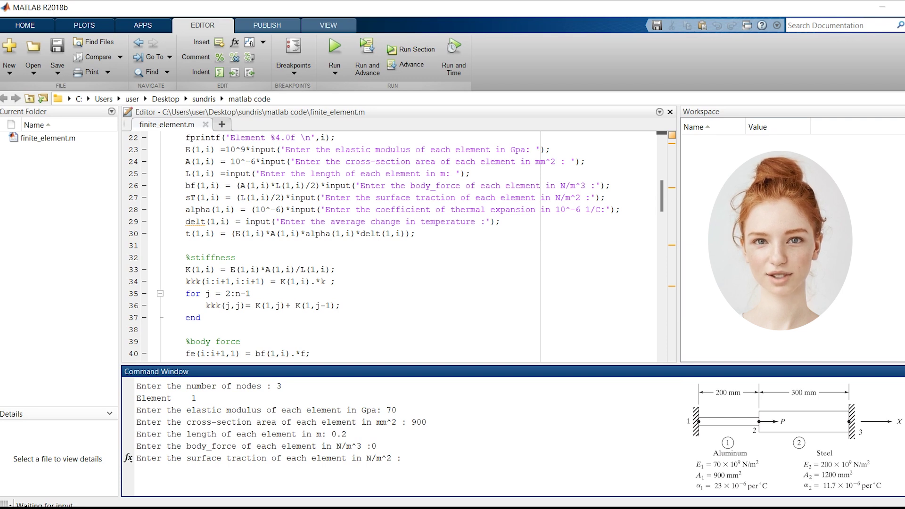
text(0)
key(Return)
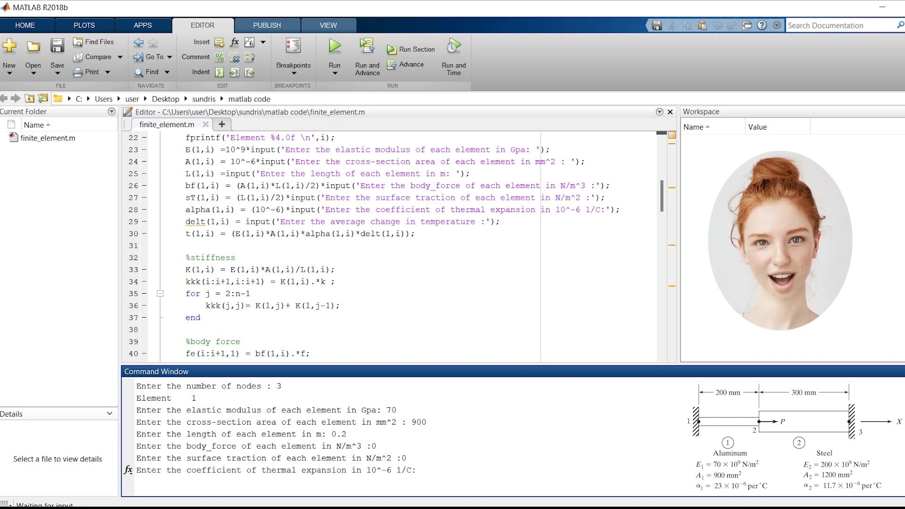
text(23)
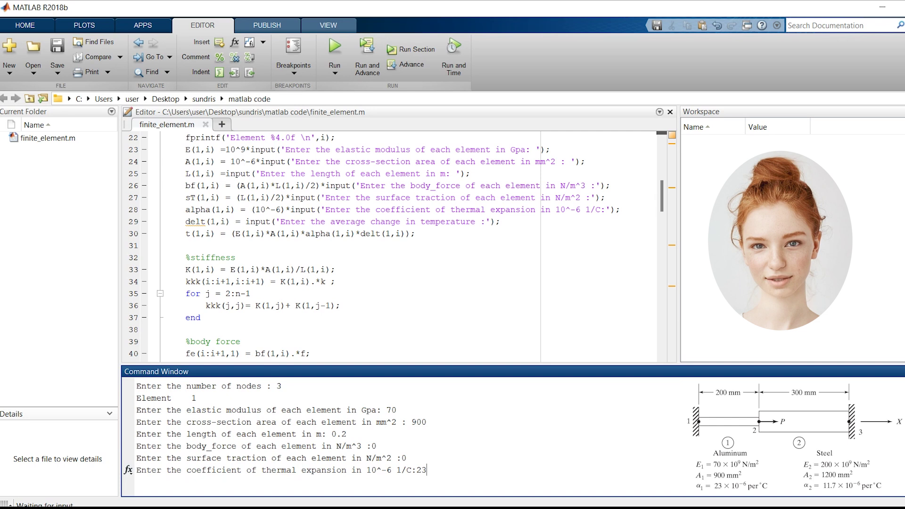
key(Return)
text(4)
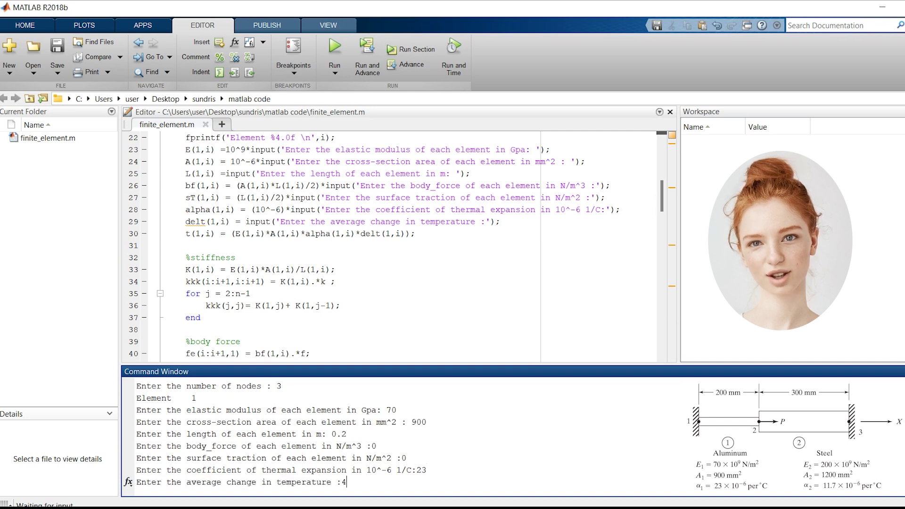
text(0)
key(Return)
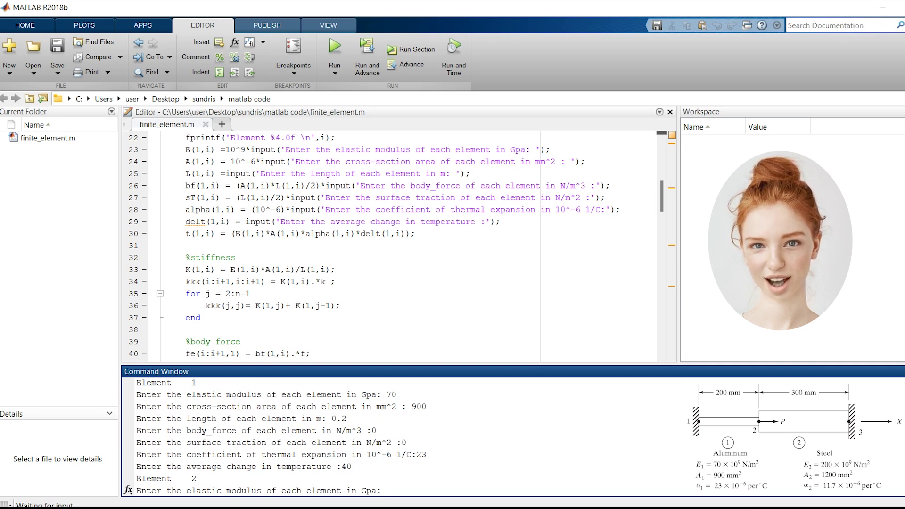
Step: Give element 2 200 GPa, 1200 mm^2, 0.3 m, zero loads and 11.7e-6/°C expansion
text(200)
key(Return)
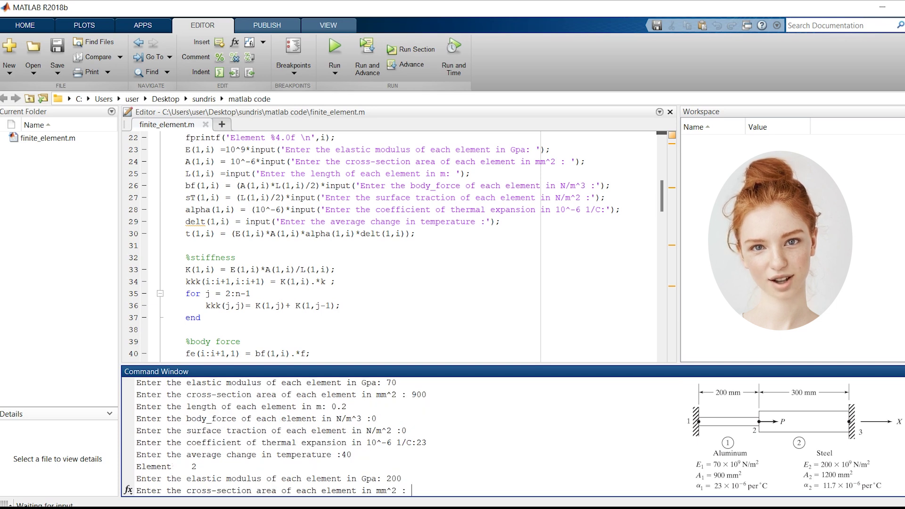
text(1200)
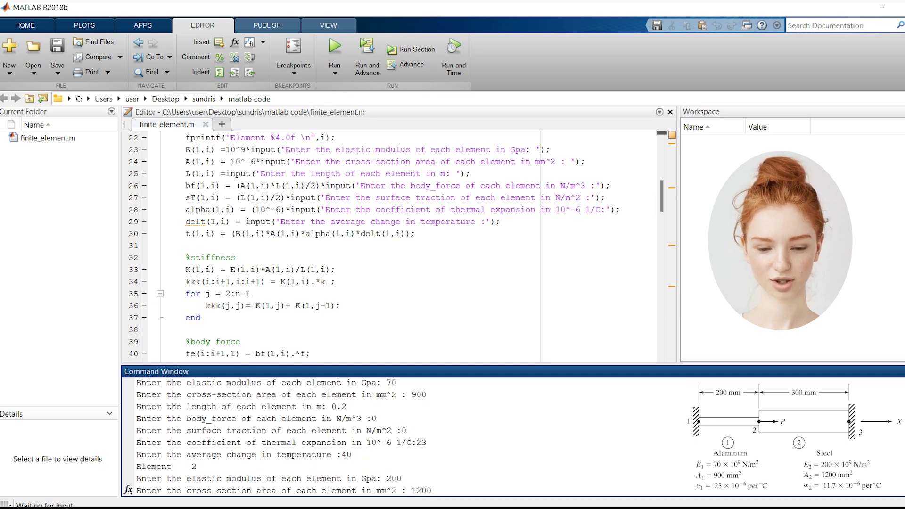
key(Return)
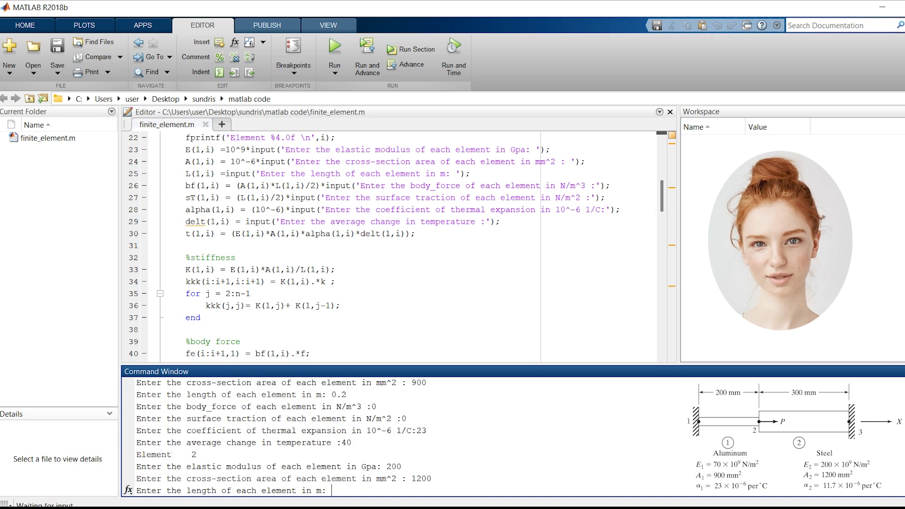
text(0.3)
key(Return)
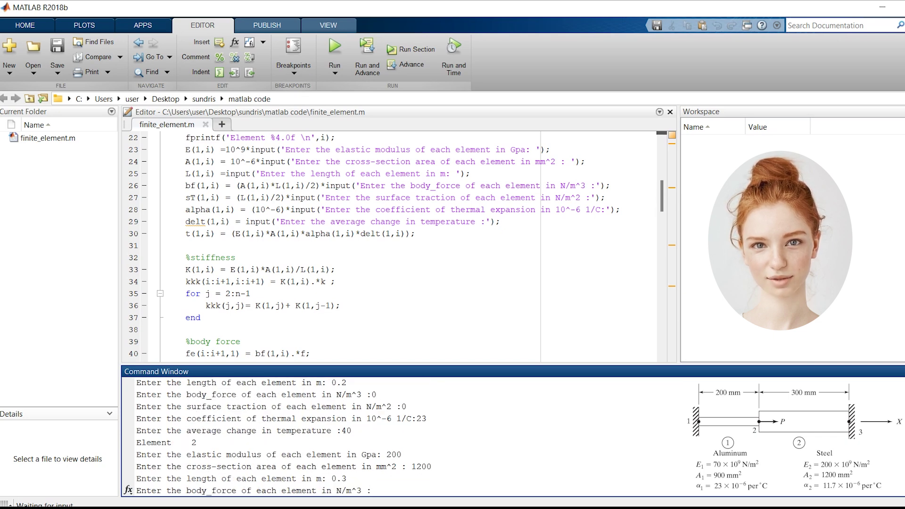
text(0)
key(Return)
text(0)
key(Return)
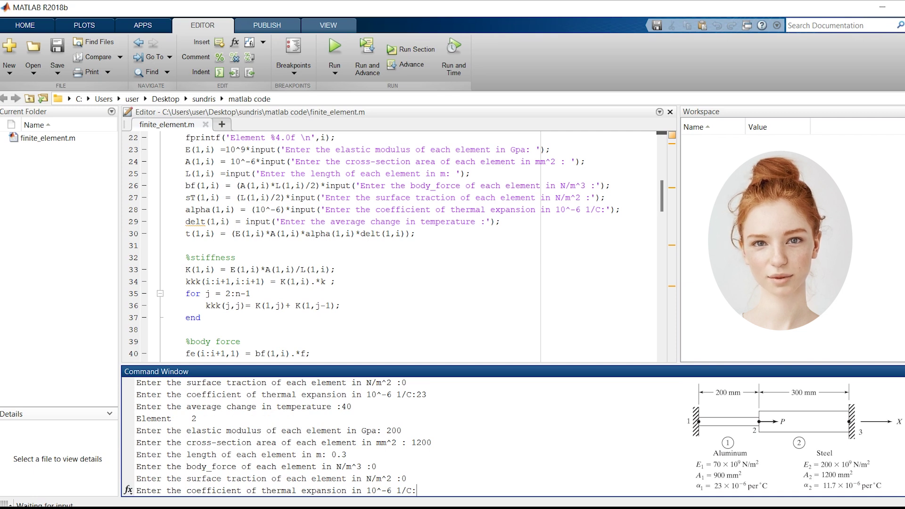
text(11.7)
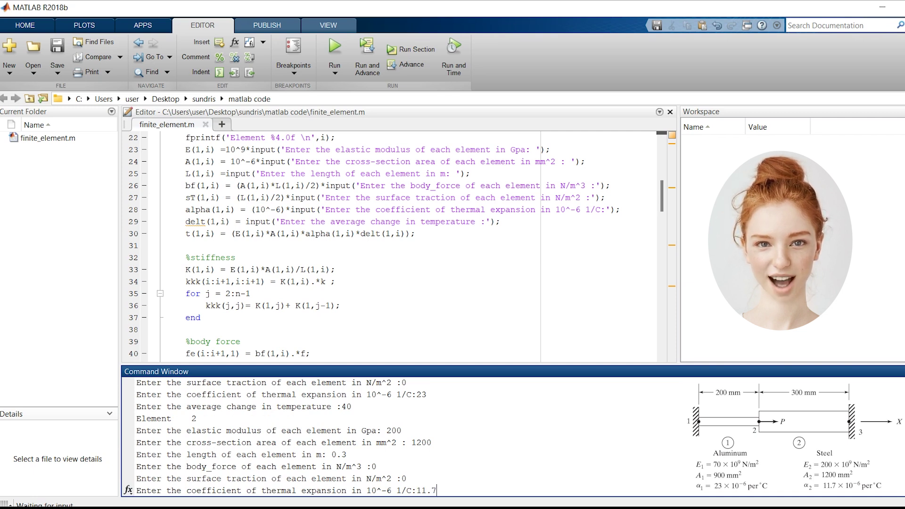
key(Return)
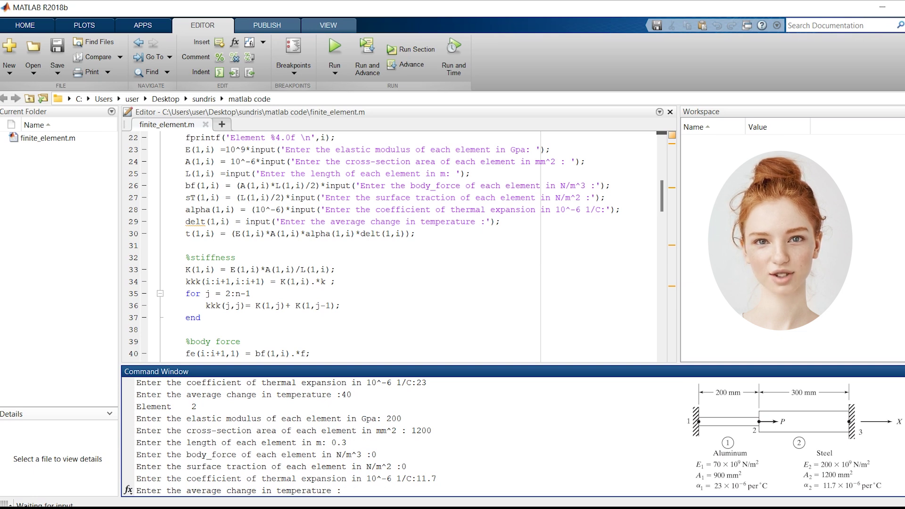
Step: Set element 2's temperature change to 40°C and apply point loads 0, 300000 N and 0
text(40)
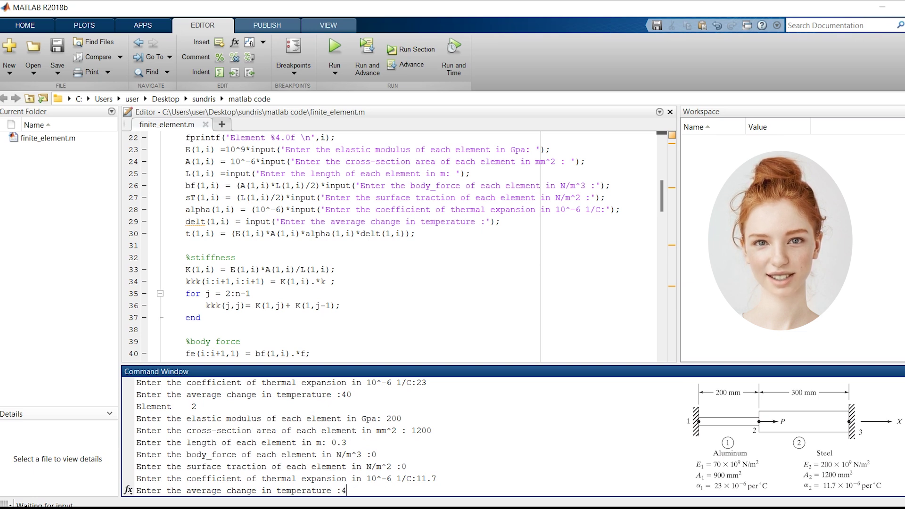
key(Return)
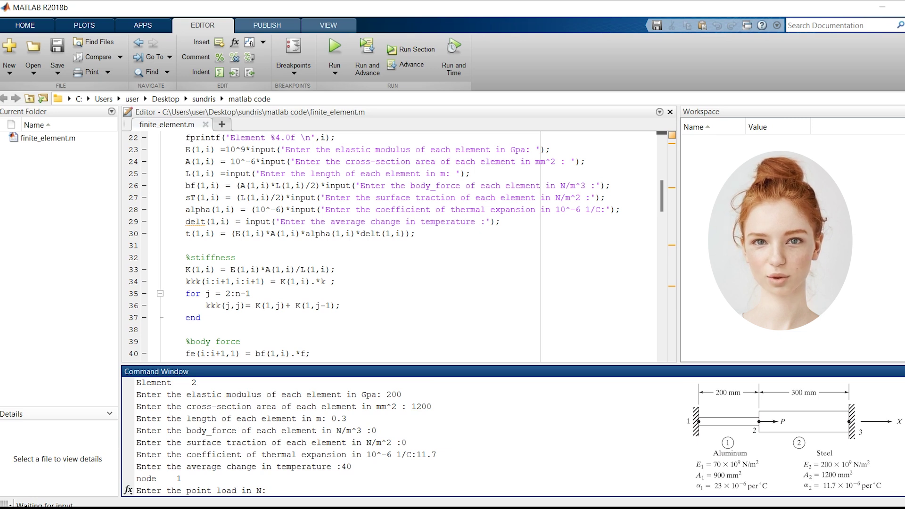
text(0)
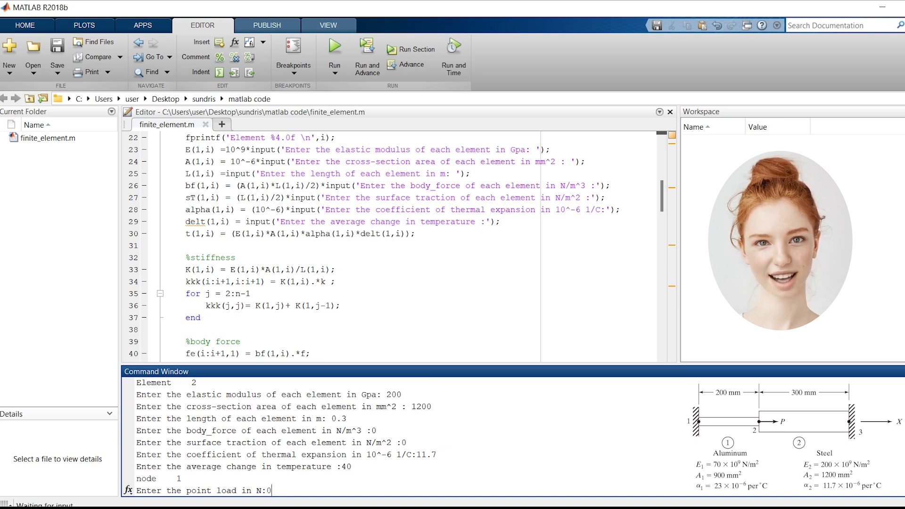
key(Return)
text(300000)
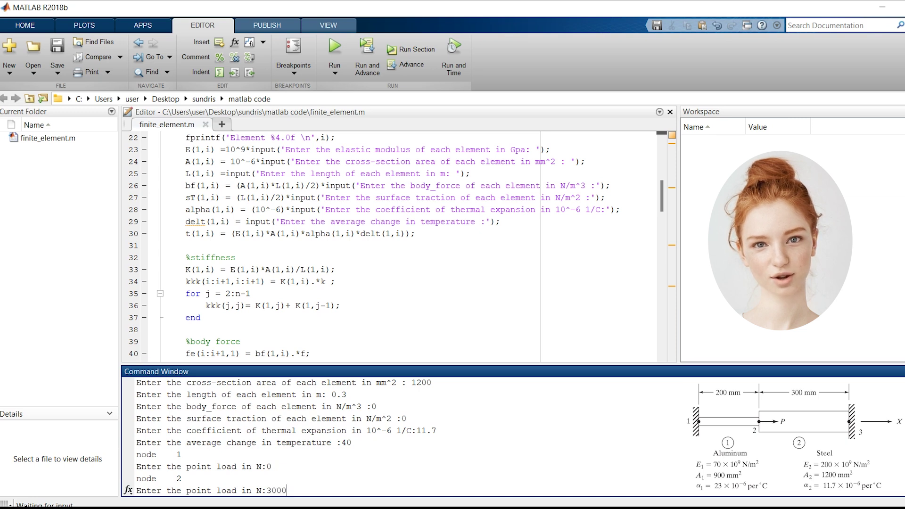
key(Return)
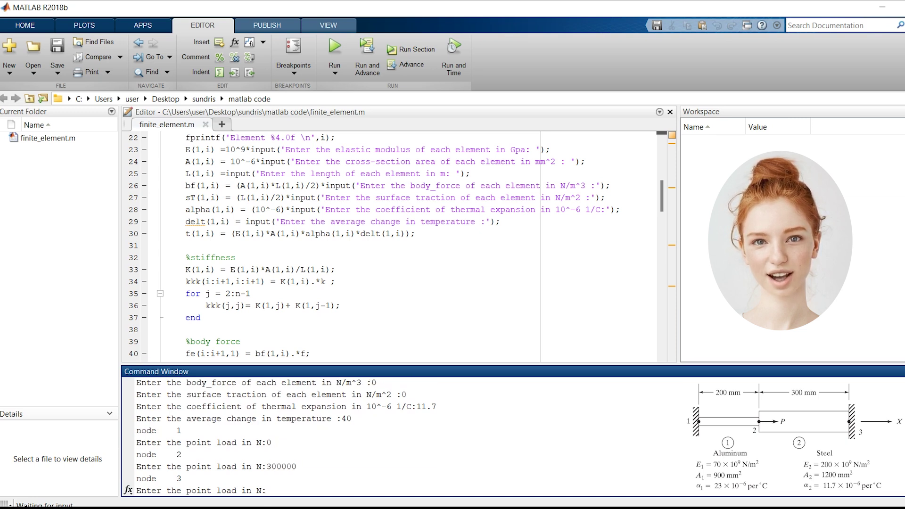
text(0)
key(Return)
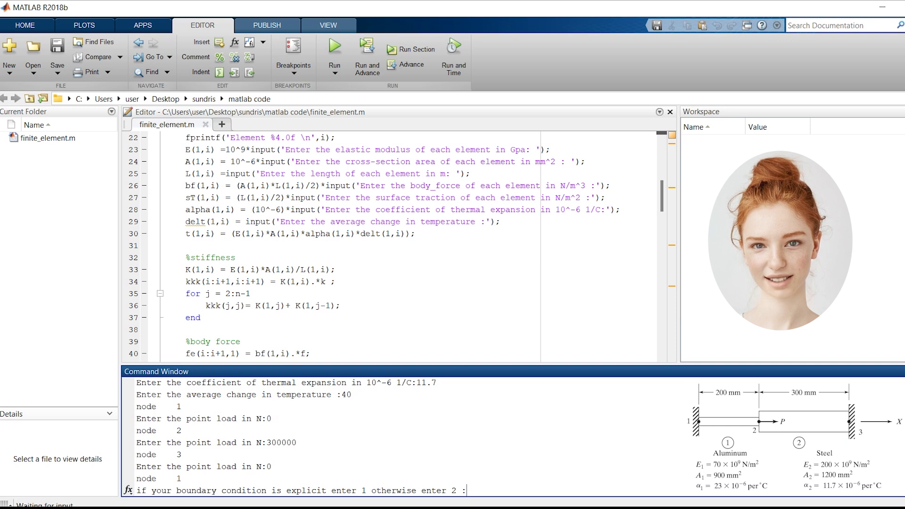
Step: Fix nodes 1 and 3 at 0, leave node 2 free with 111, and compute results
text(1)
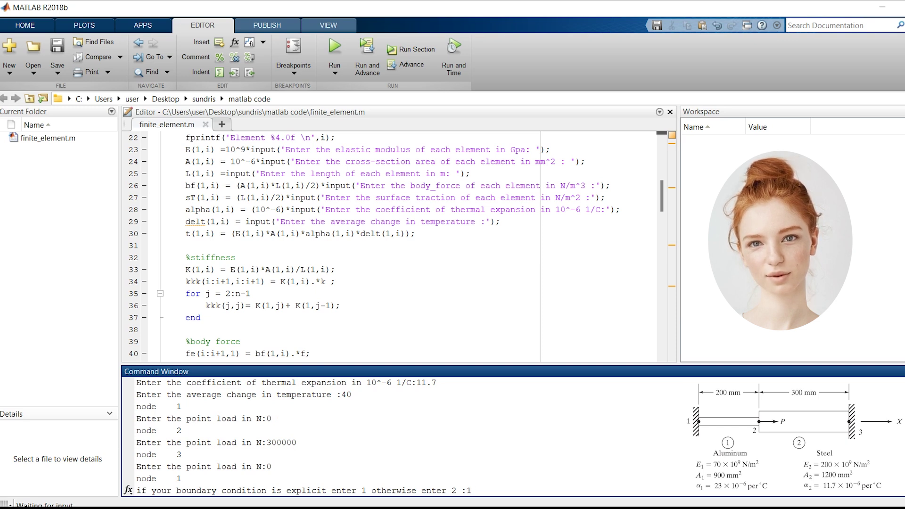
key(Return)
text(0)
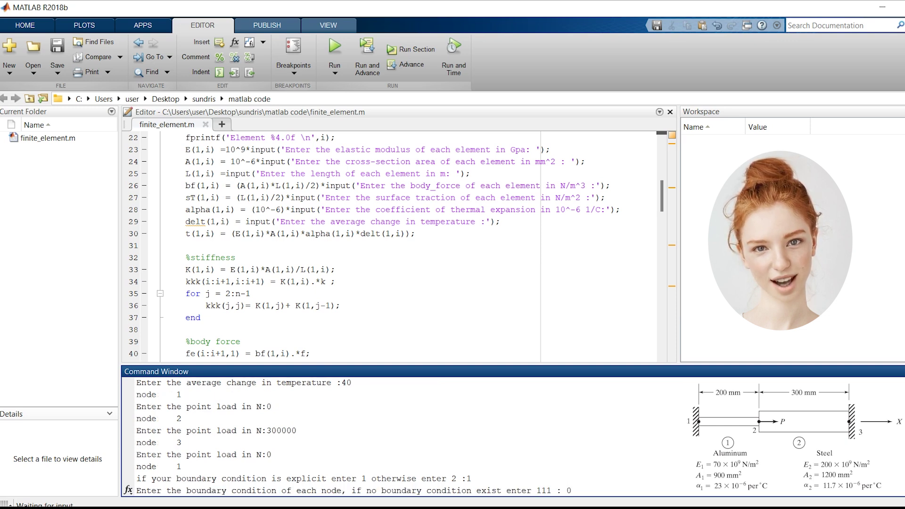
key(Return)
text(1 otherwise enter 2 :)
key(Return)
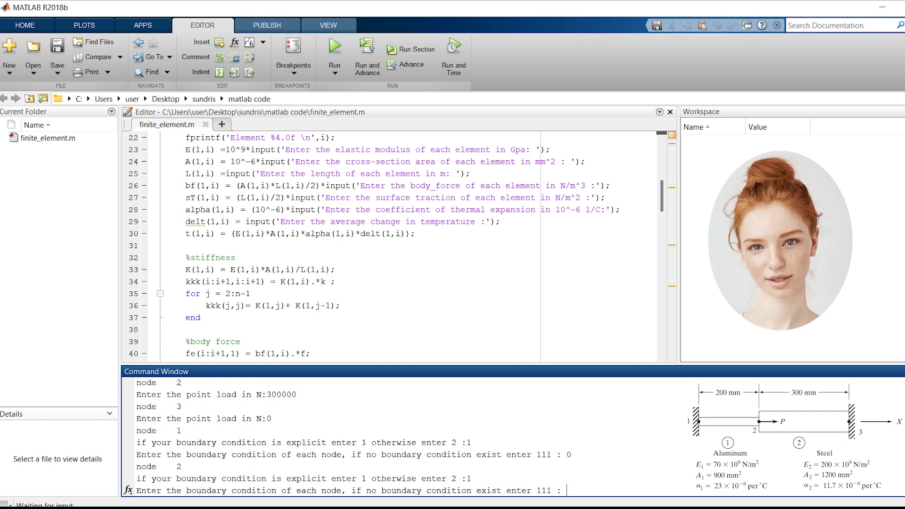
text(111)
key(Return)
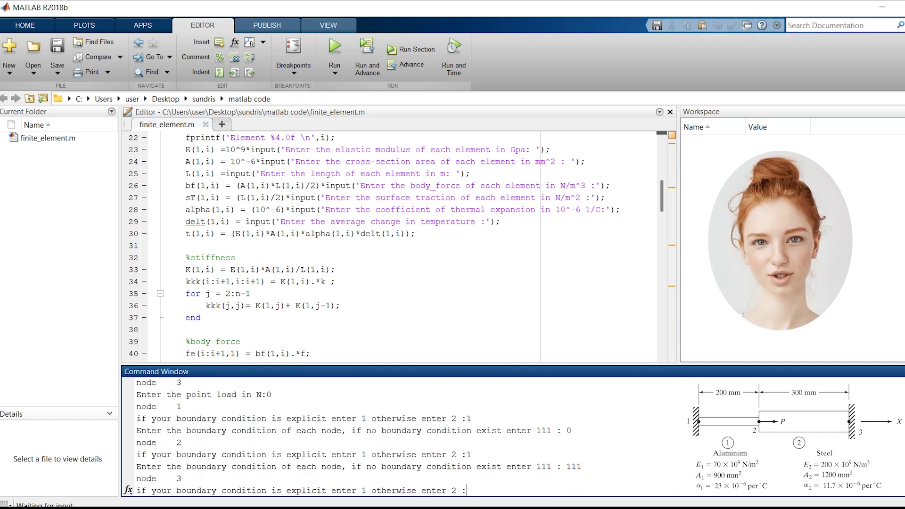
text(1)
key(Return)
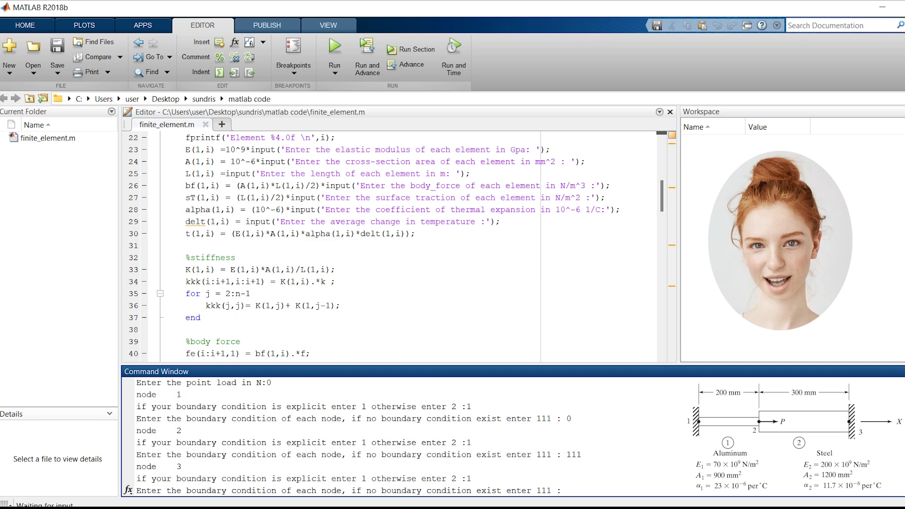
text(0)
key(Return)
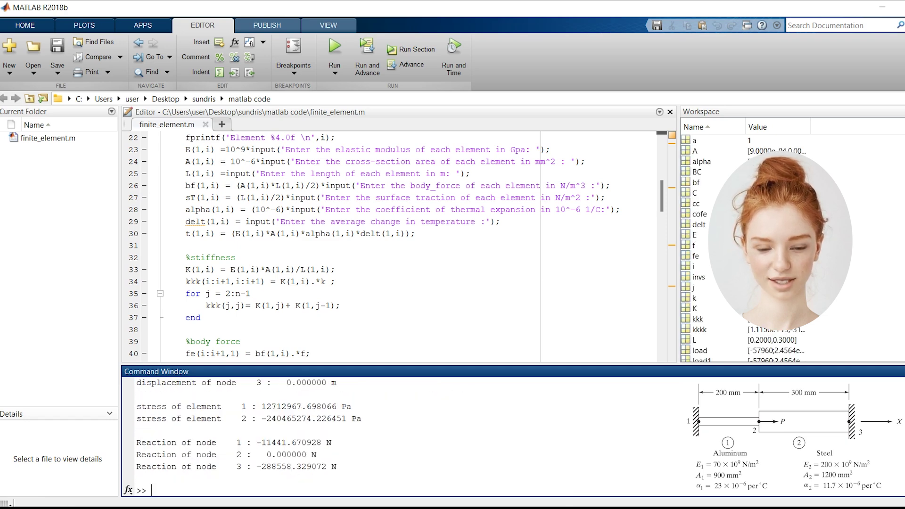
scroll(358, 433, up, 1)
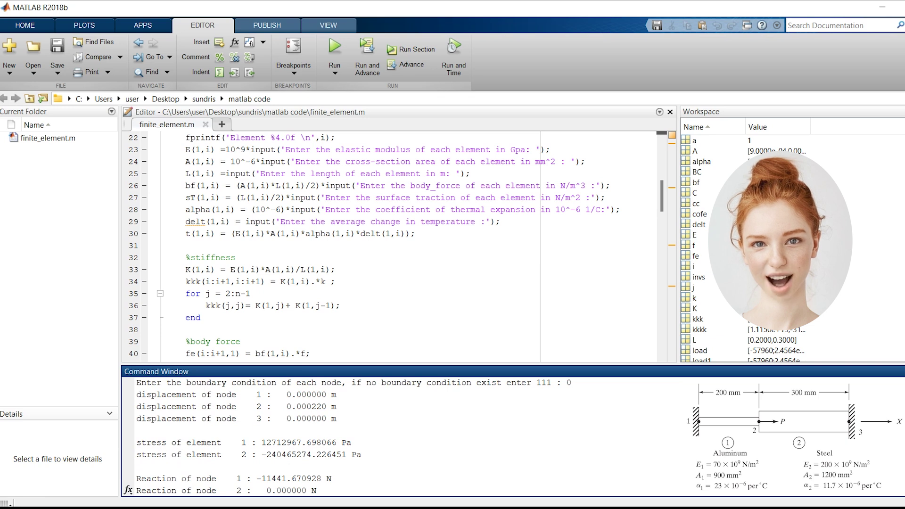